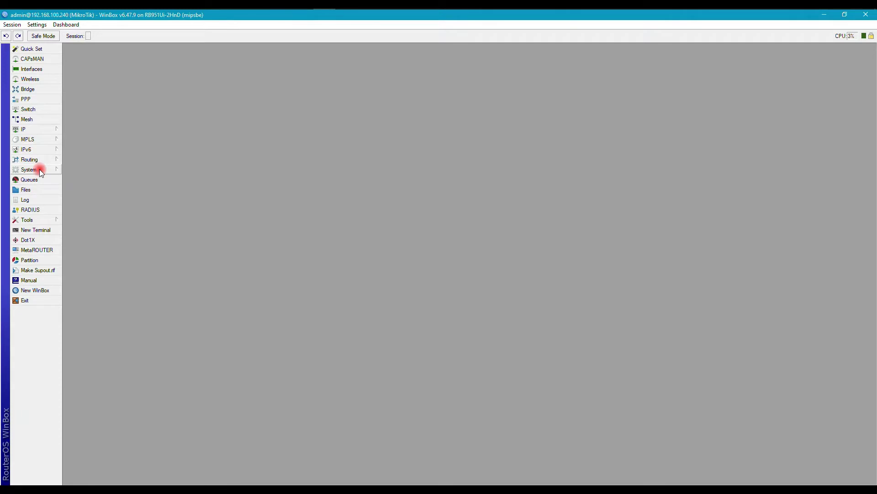
Step: Open the router's list of installed packages and reposition its window in the workspace
left_click(40, 170)
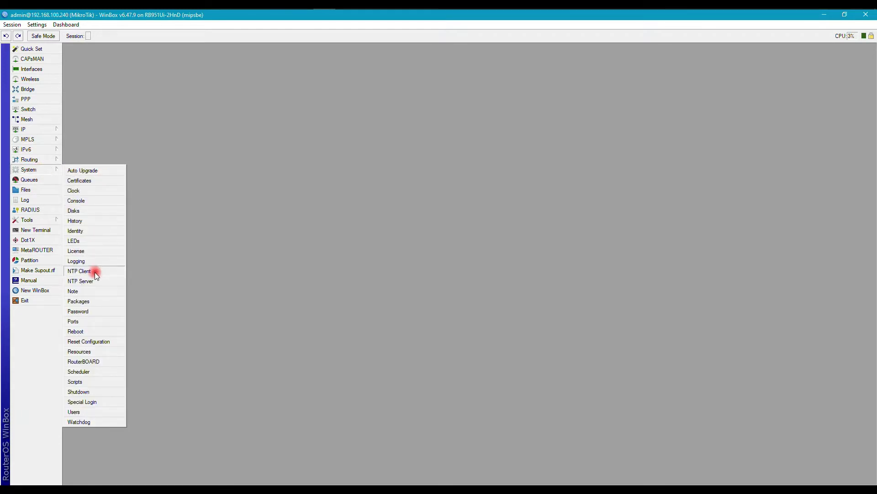
left_click(88, 302)
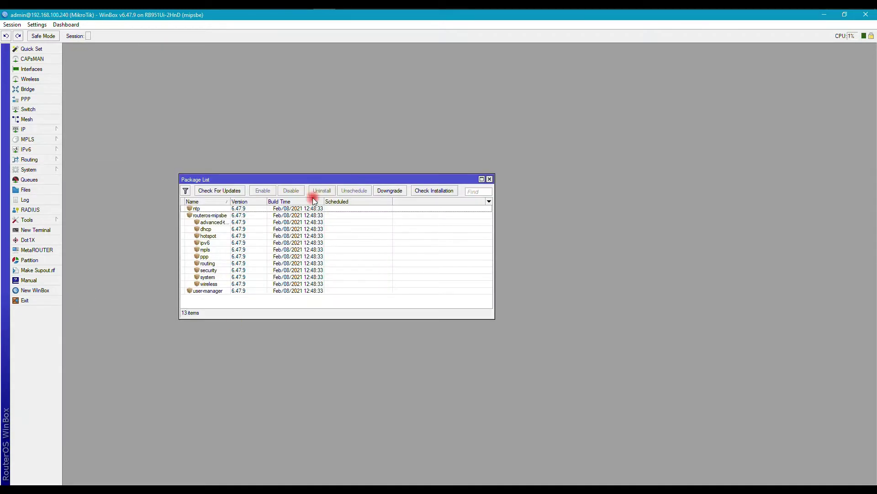
left_click_drag(308, 178, 440, 154)
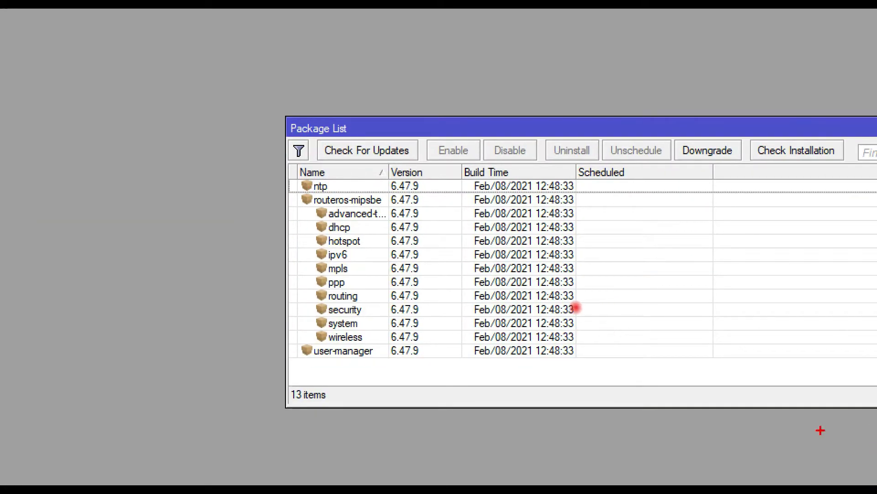
mouse_move(316, 140)
left_mouse_down()
mouse_move(318, 157)
mouse_move(366, 173)
mouse_move(414, 146)
mouse_move(322, 156)
mouse_move(345, 146)
left_mouse_up()
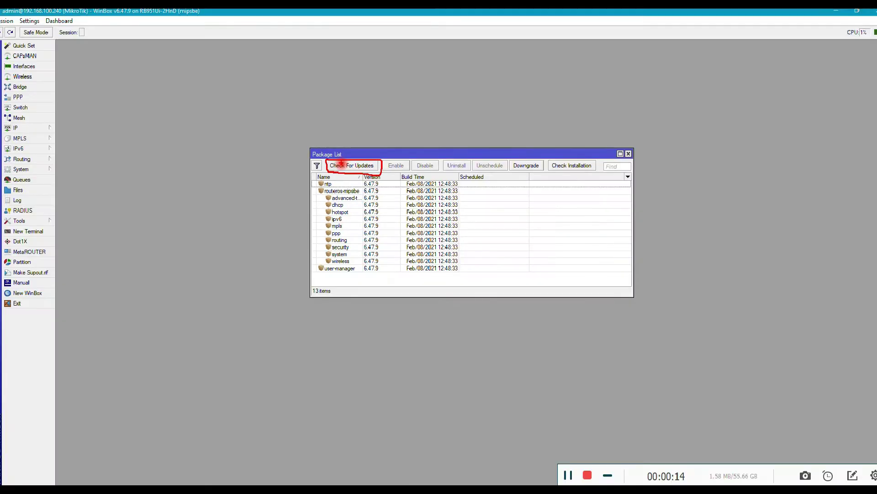
Step: Check for package updates and review the available release channels, keeping the stable channel
left_click(343, 167)
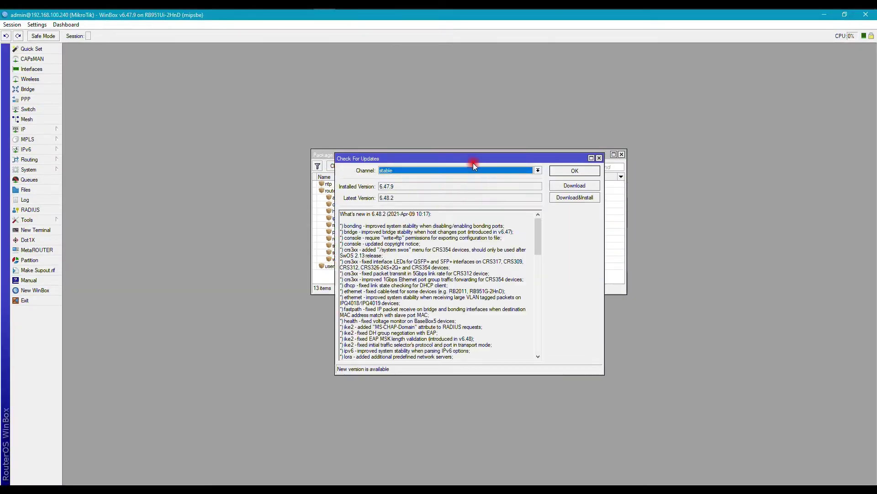
left_click_drag(473, 160, 613, 140)
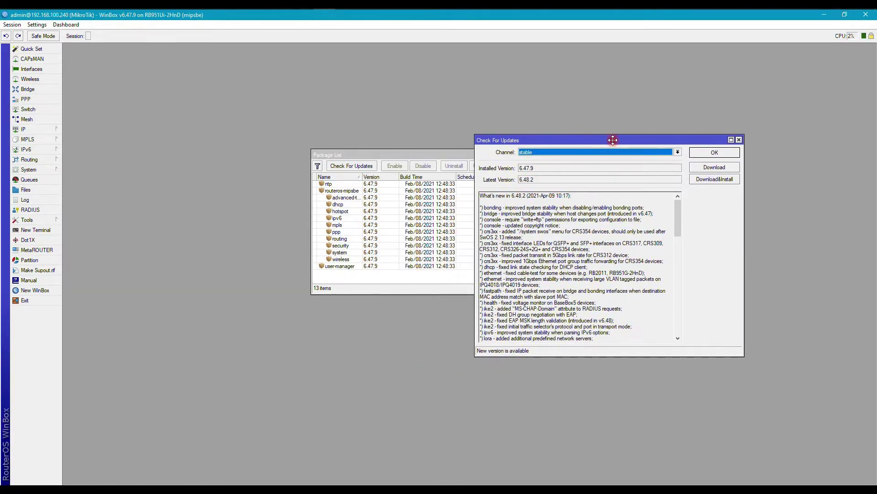
left_click(530, 153)
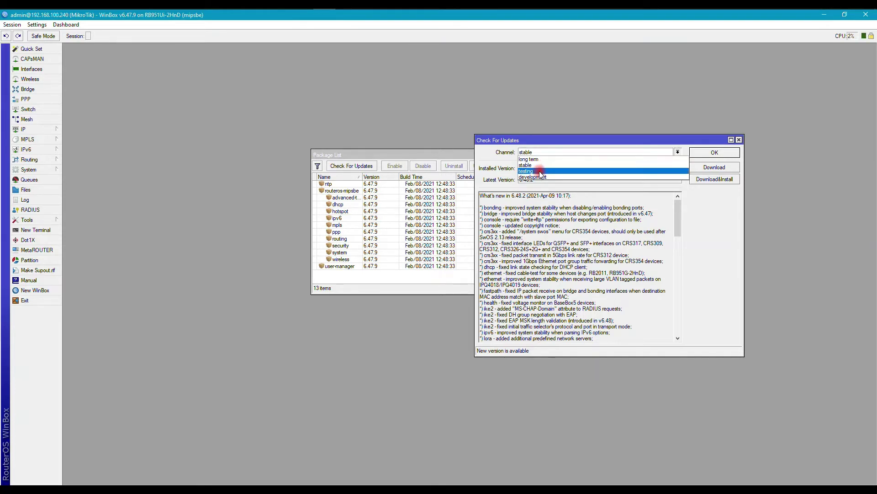
left_click(601, 109)
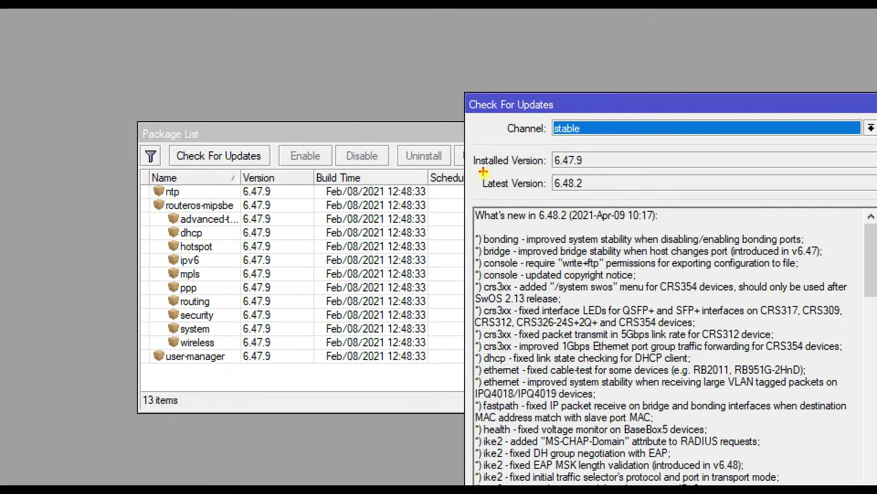
Step: Download and install the stable-channel RouterOS update, and reconnect to the router after its restart
left_click_drag(483, 172, 542, 170)
left_click_drag(490, 194, 541, 192)
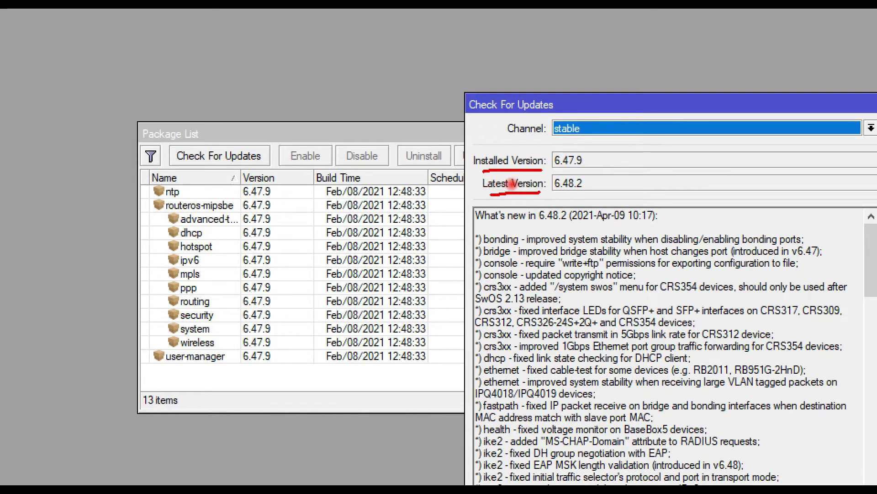
mouse_move(549, 153)
left_mouse_down()
mouse_move(566, 168)
mouse_move(601, 160)
mouse_move(549, 146)
left_mouse_up()
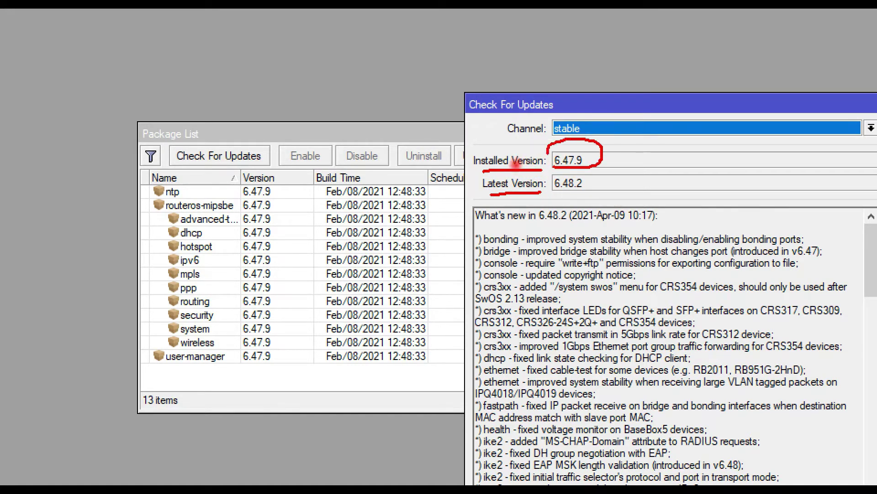
mouse_move(551, 187)
left_mouse_down()
mouse_move(582, 195)
mouse_move(596, 168)
mouse_move(550, 173)
left_mouse_up()
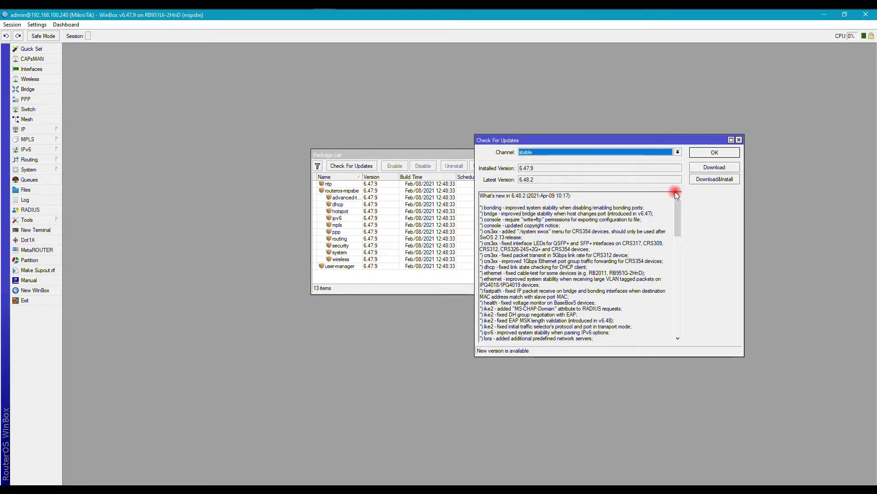
left_click(715, 181)
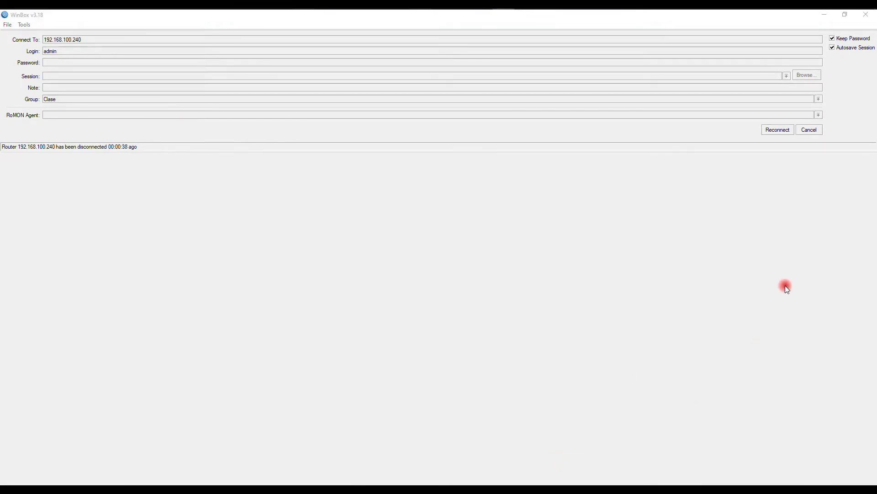
left_click(778, 131)
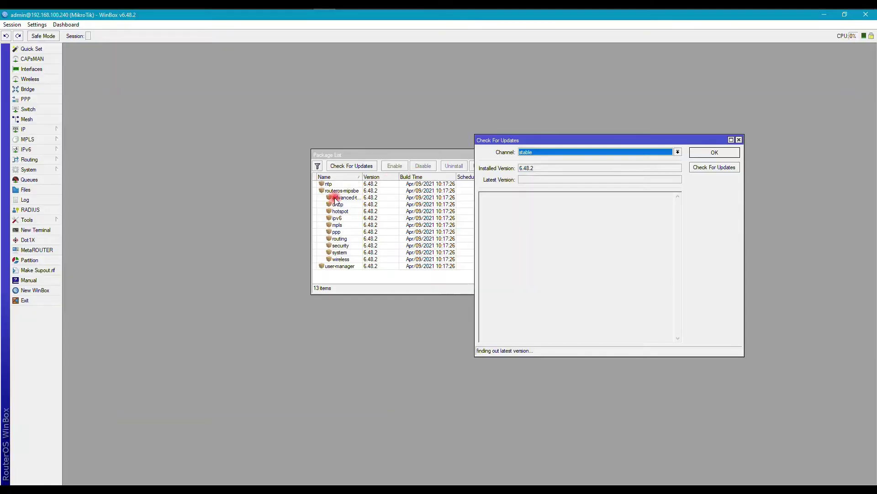
Step: Examine the version of every installed package and close the update check
left_click(384, 156)
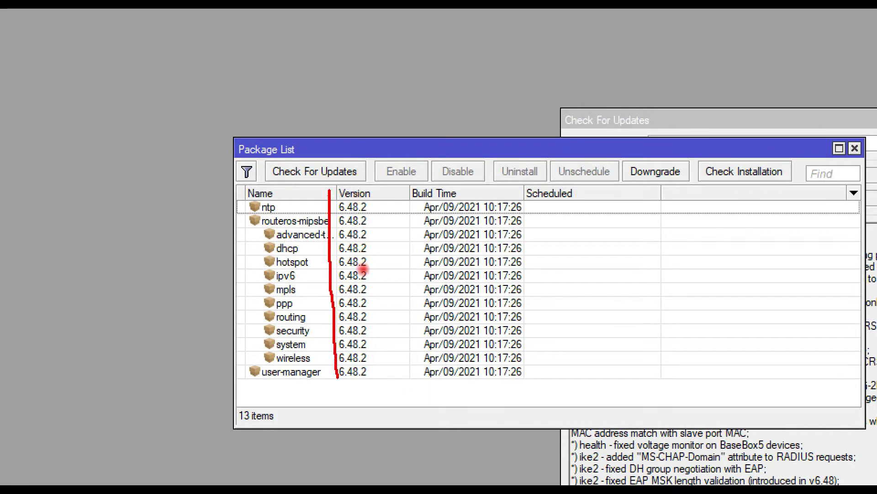
mouse_move(388, 265)
left_mouse_down()
mouse_move(388, 173)
mouse_move(340, 185)
left_mouse_up()
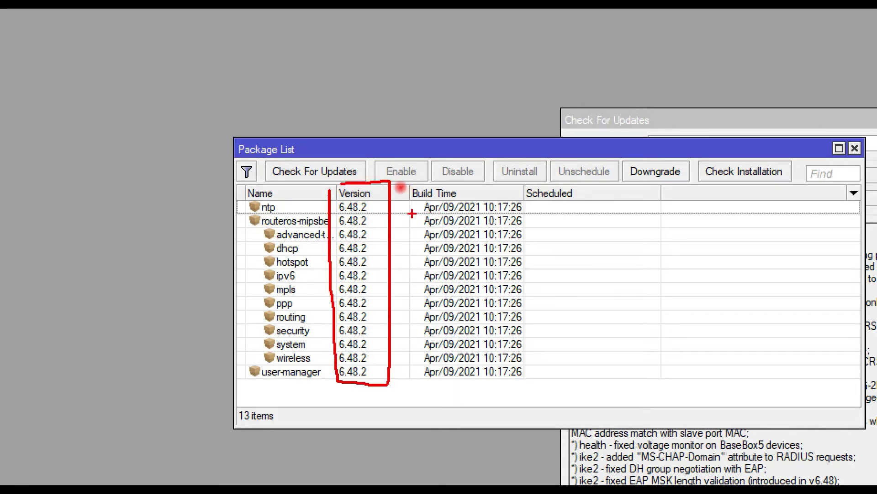
key("Escape")
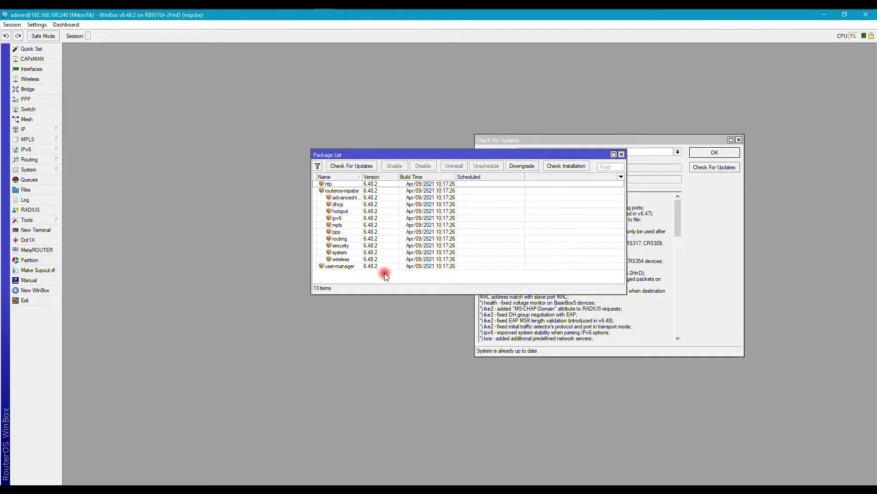
left_click(712, 153)
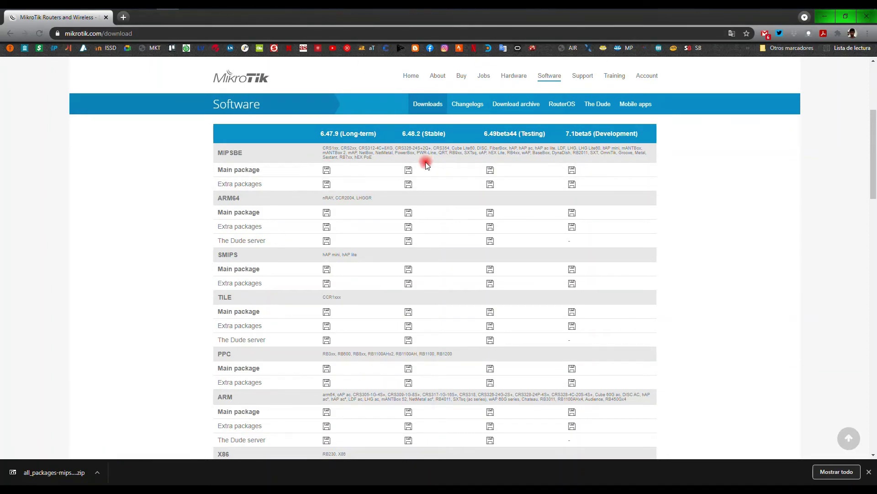
Step: Switch to the MikroTik downloads page in the browser and examine the RouterOS versions offered for each release channel
key("alt+Tab")
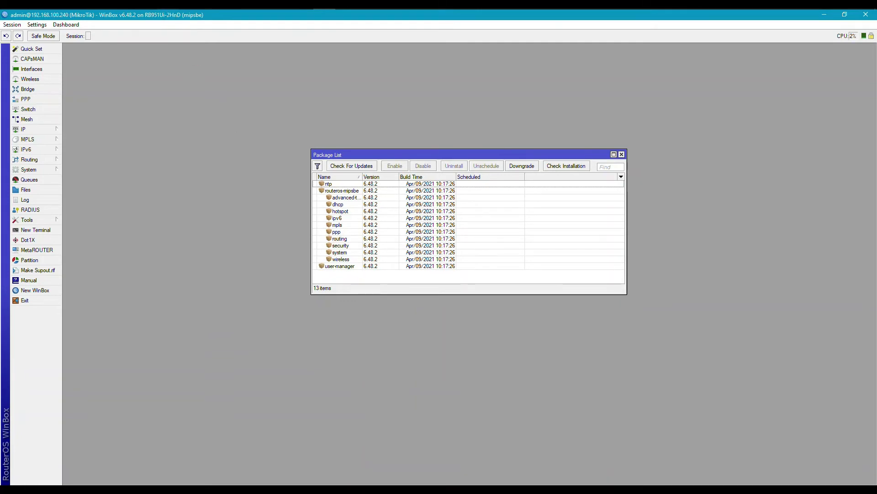
key("alt+Tab")
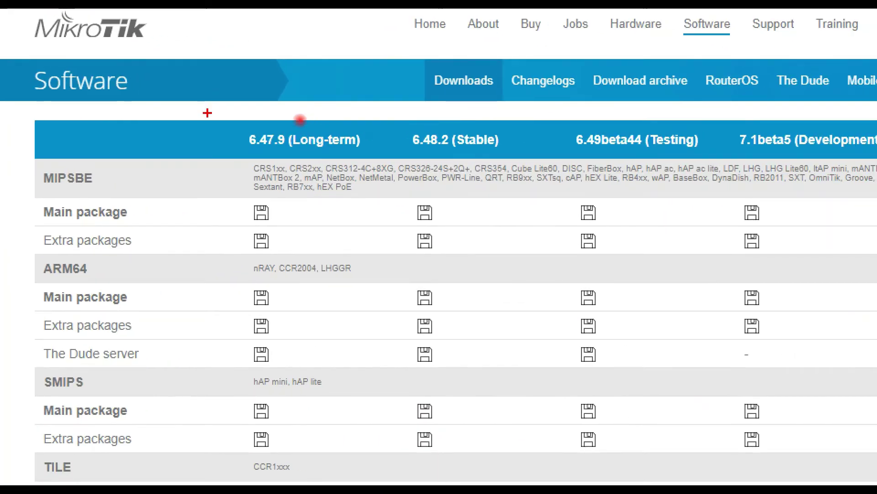
mouse_move(207, 113)
left_mouse_down()
mouse_move(212, 155)
mouse_move(402, 112)
mouse_move(751, 109)
mouse_move(538, 172)
mouse_move(214, 159)
left_mouse_up()
left_click_drag(392, 165, 393, 157)
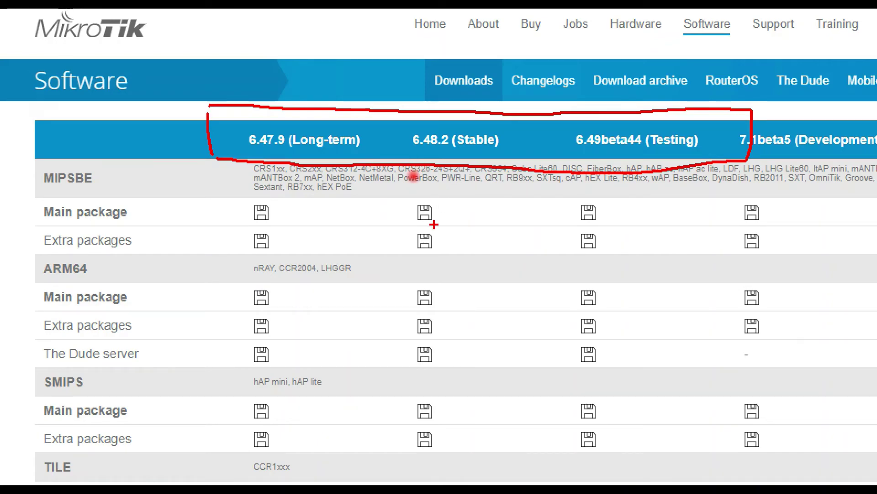
key("Escape")
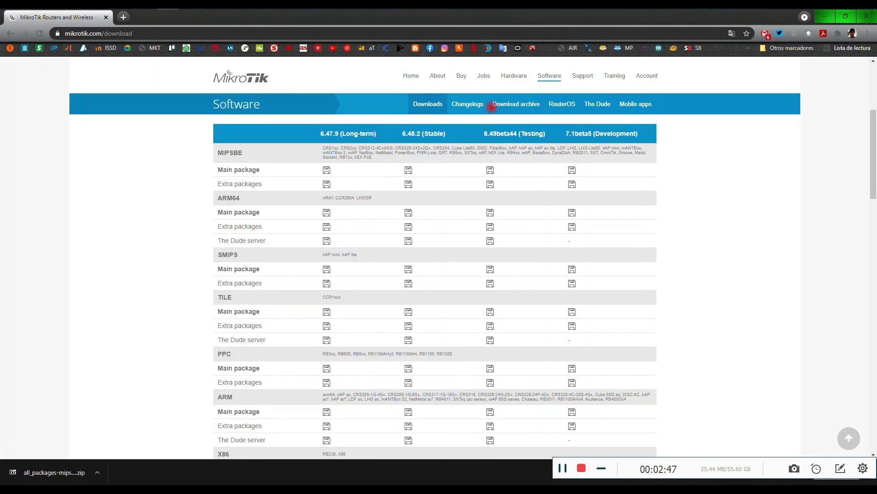
Step: Open the MikroTik download archive and look through the long-term and stable release trees
mouse_move(487, 100)
left_mouse_down()
mouse_move(512, 117)
mouse_move(549, 112)
mouse_move(496, 97)
left_mouse_up()
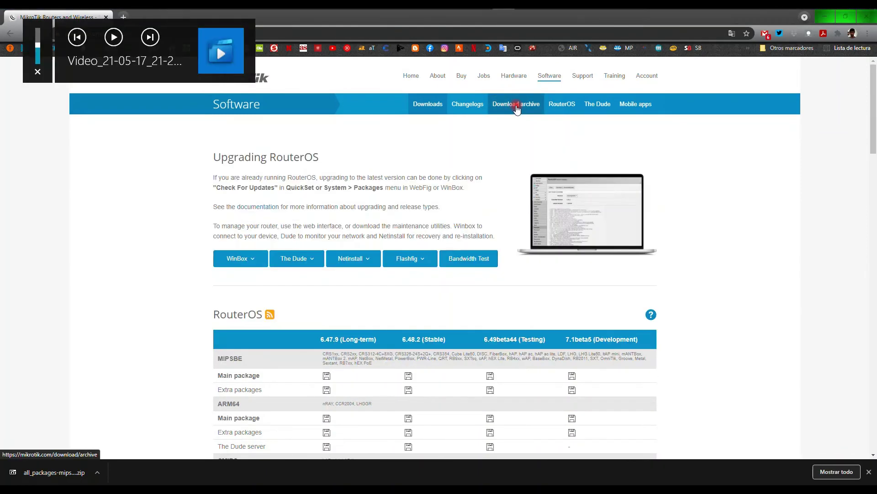
left_click(517, 108)
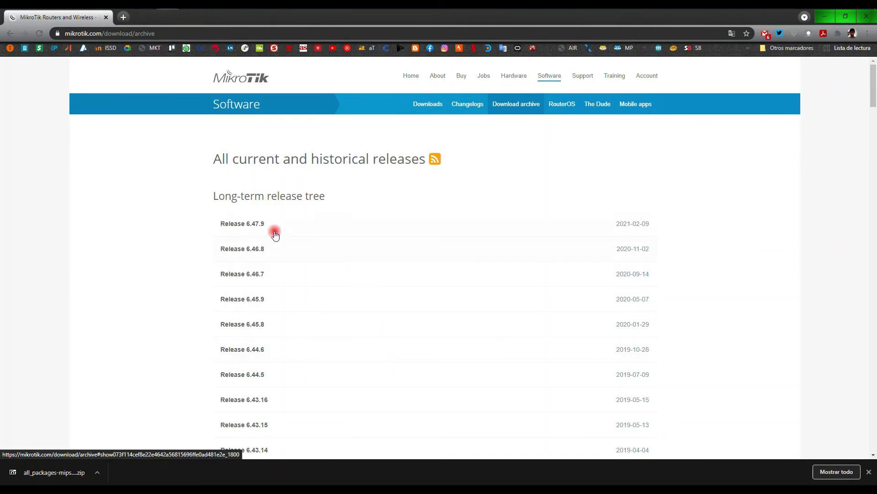
scroll(288, 225, "down", 2)
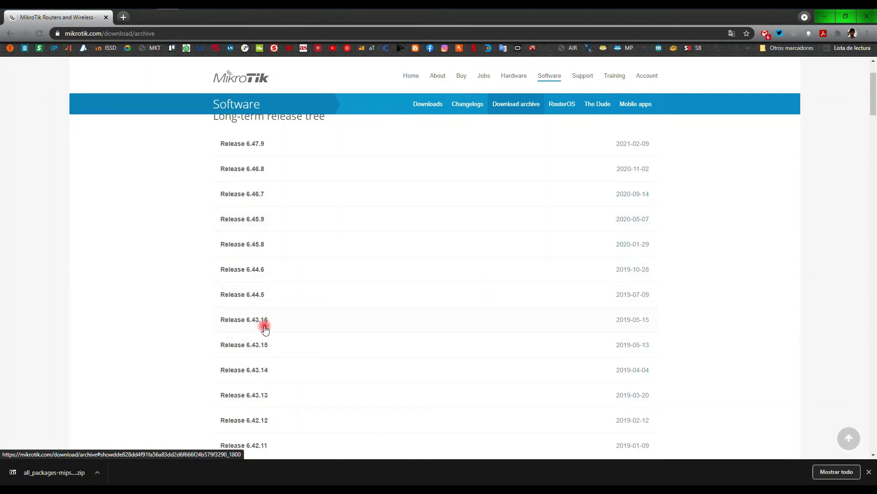
scroll(265, 329, "down", 10)
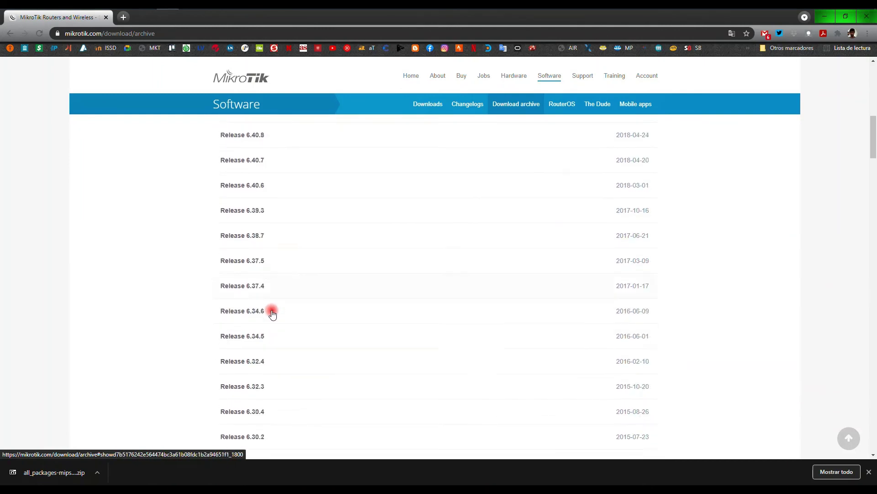
scroll(273, 313, "down", 3)
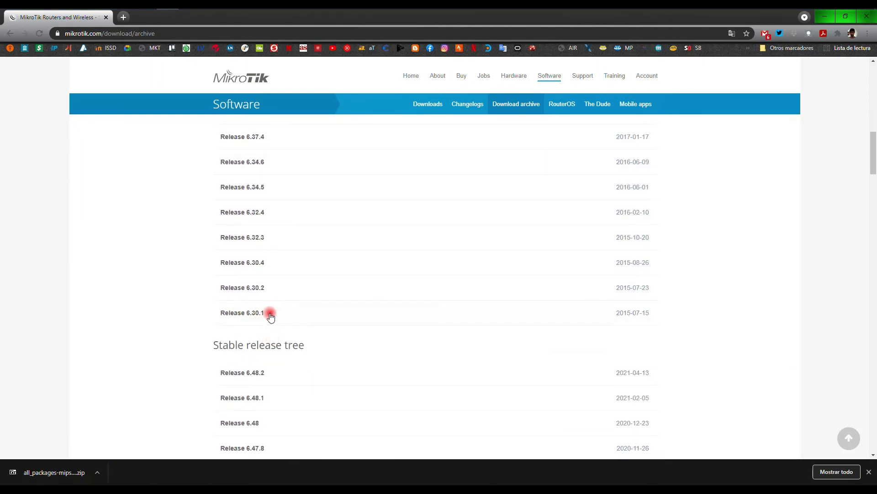
scroll(270, 317, "down", 1)
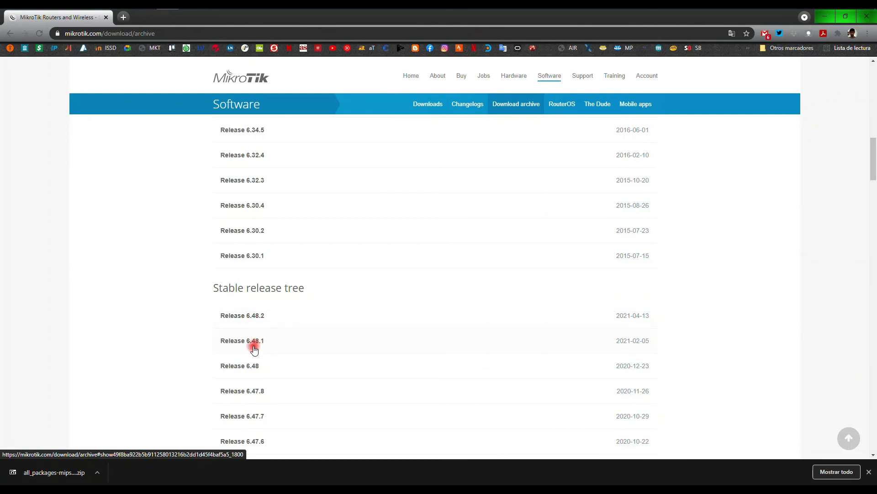
scroll(270, 345, "down", 3)
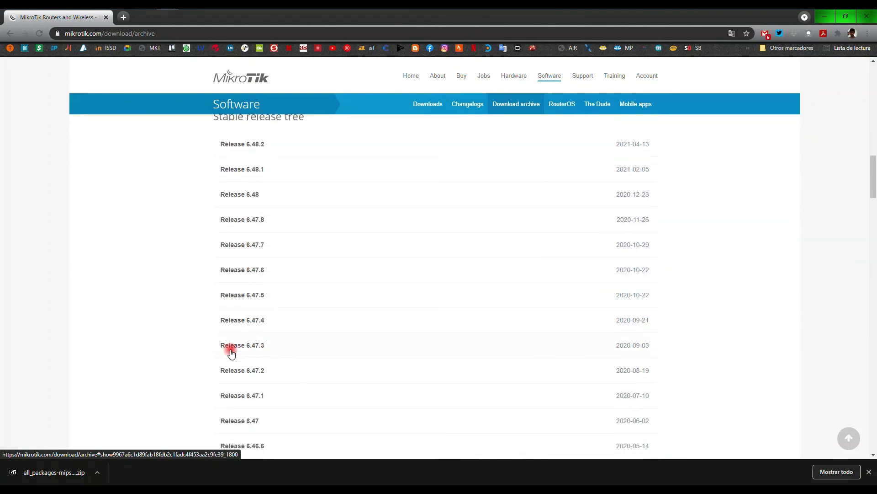
Step: Expand Release 6.47.3 in the stable release tree and look through its package files for each architecture
left_click(231, 350)
scroll(329, 337, "down", 3)
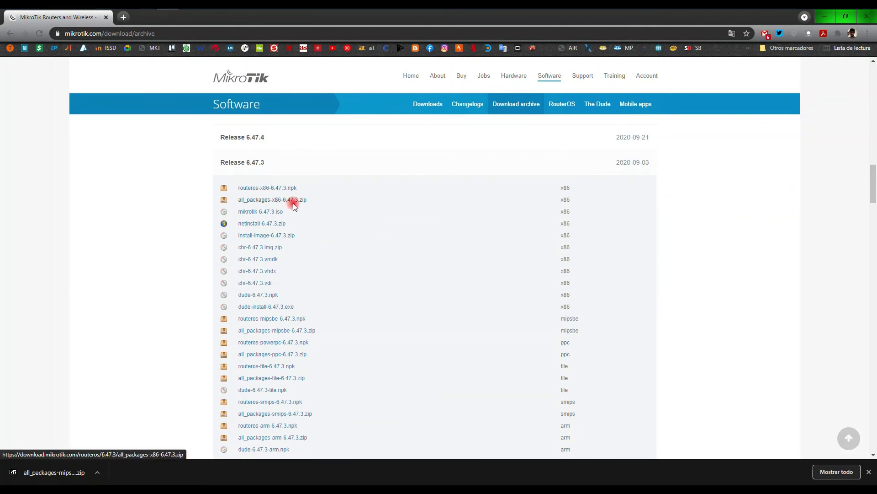
scroll(293, 203, "down", 1)
scroll(284, 280, "down", 1)
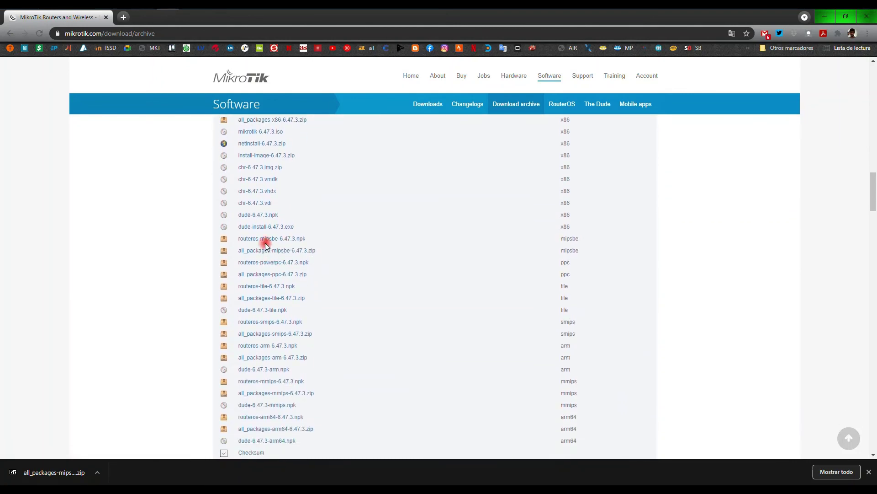
scroll(302, 258, "down", 1)
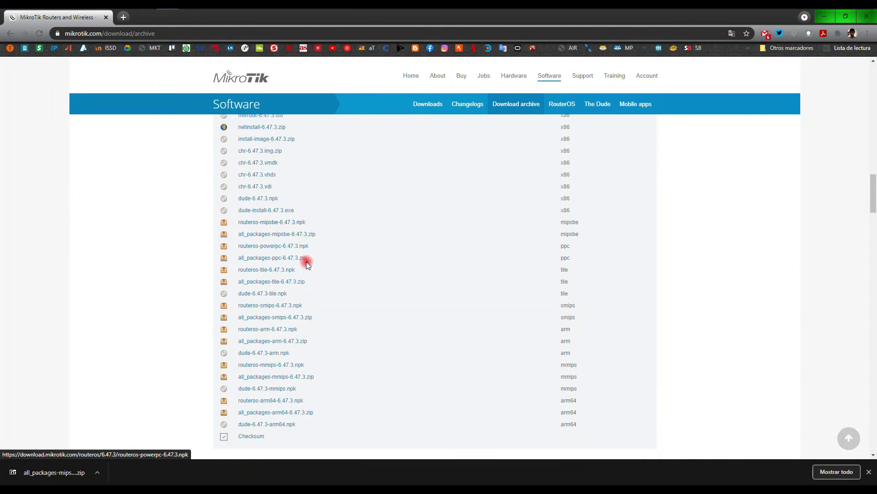
scroll(307, 270, "down", 3)
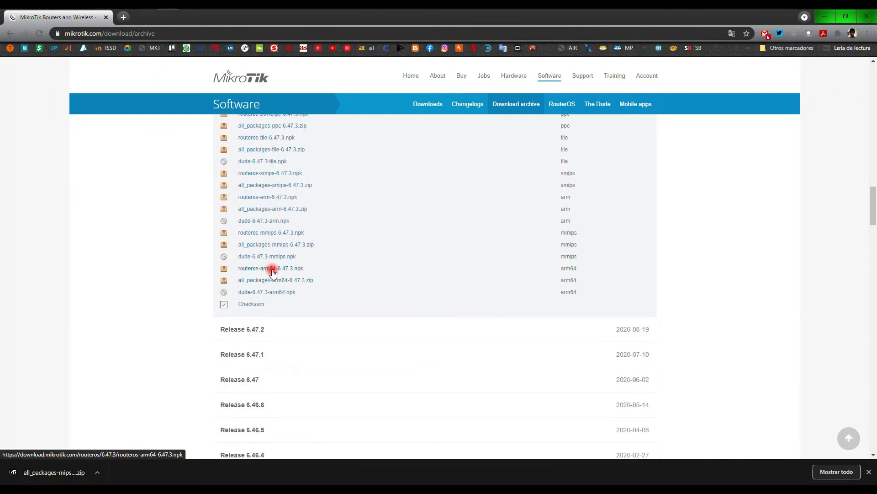